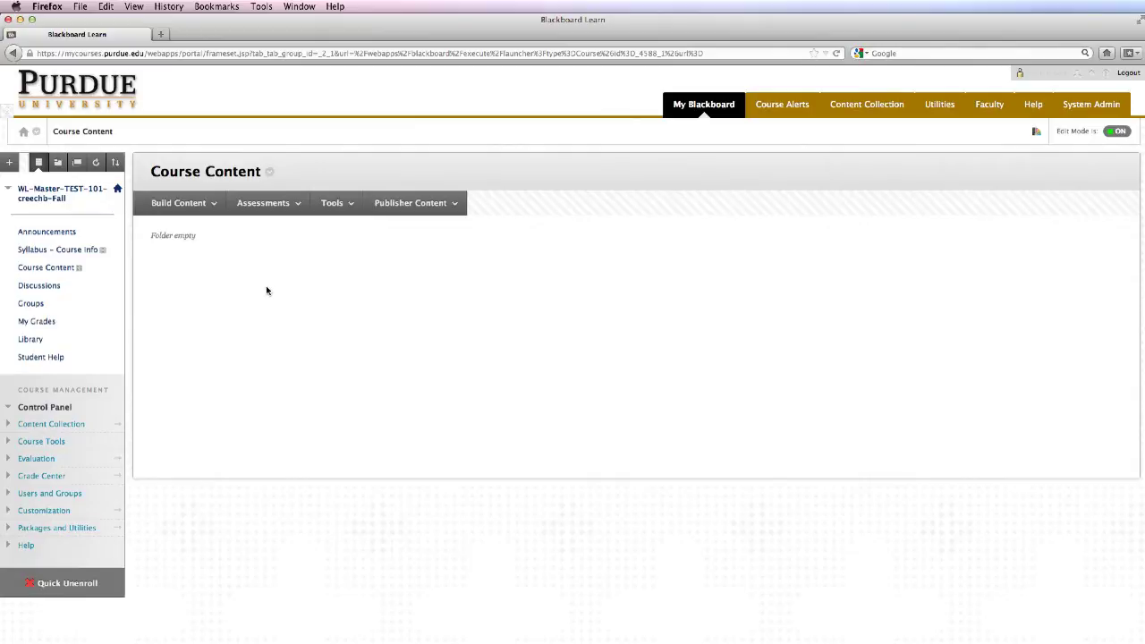
Create a Self and Peer Assessment from the Assessments menu, named 'Self and Peer Assessment 1'.
{"action": "left_click", "coordinate": [256, 206]}
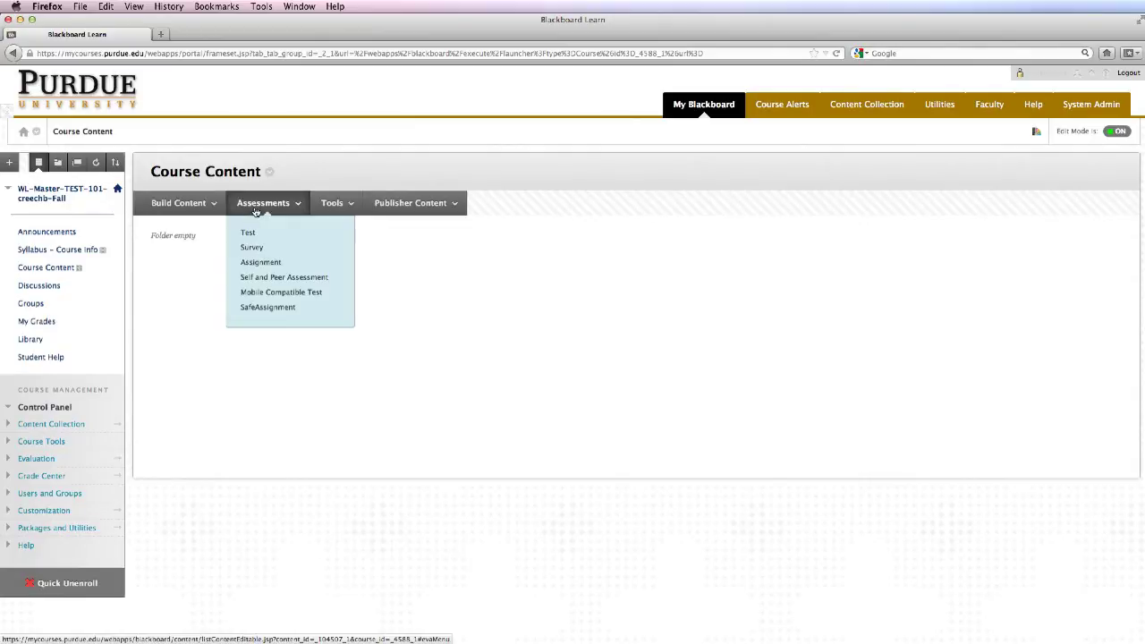
{"action": "left_click", "coordinate": [301, 279]}
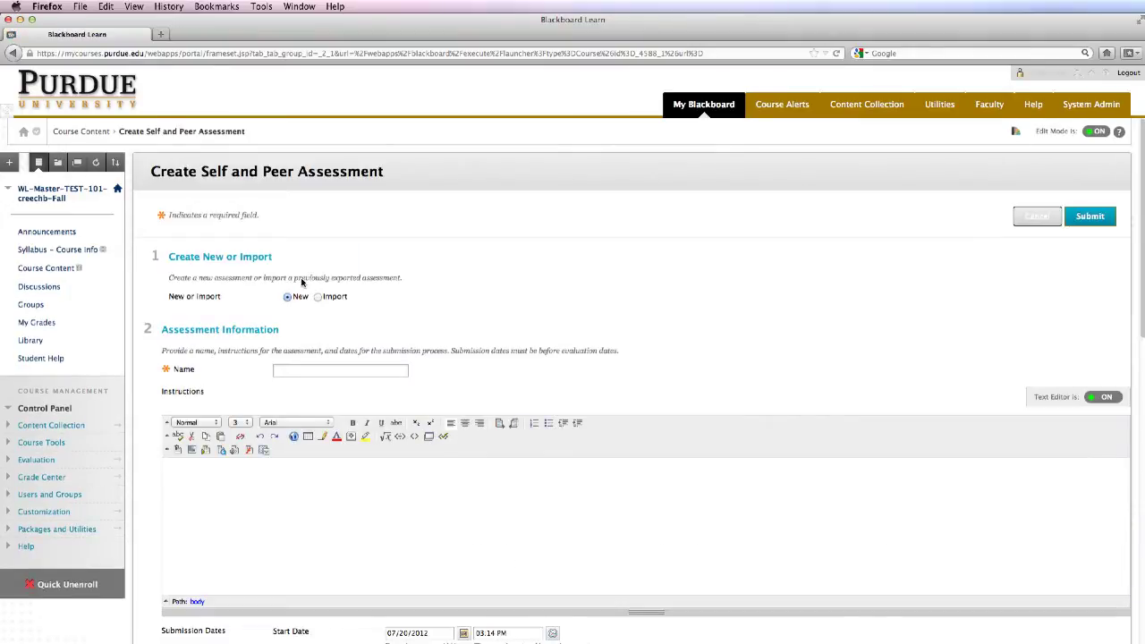
{"action": "scroll", "coordinate": [301, 282], "scroll_direction": "down", "scroll_amount": 1}
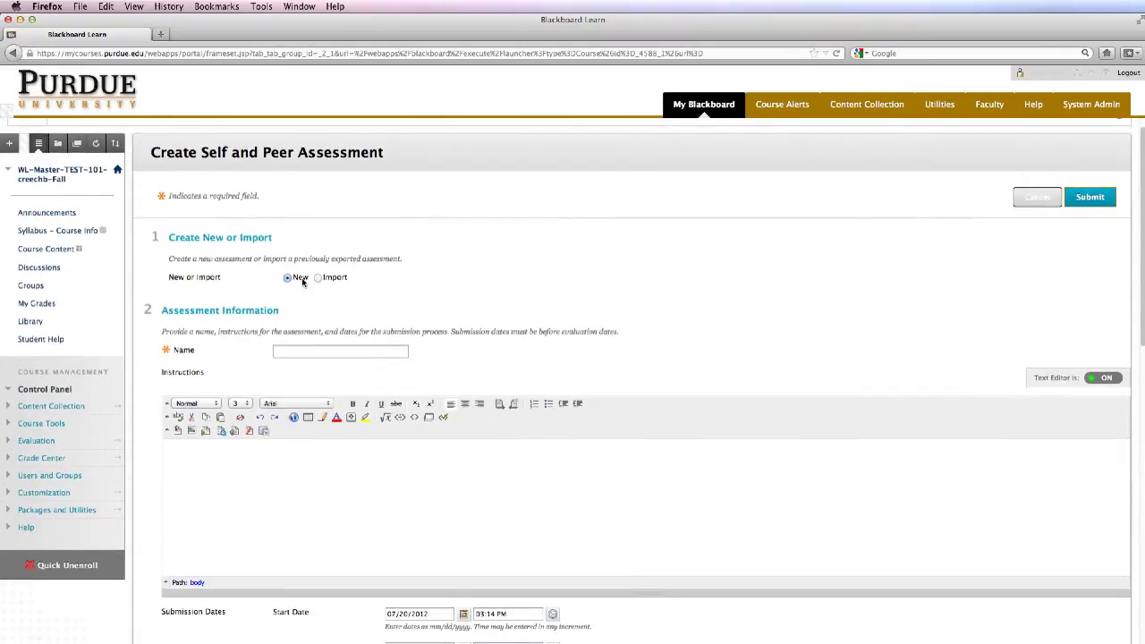
{"action": "scroll", "coordinate": [301, 273], "scroll_direction": "down", "scroll_amount": 2}
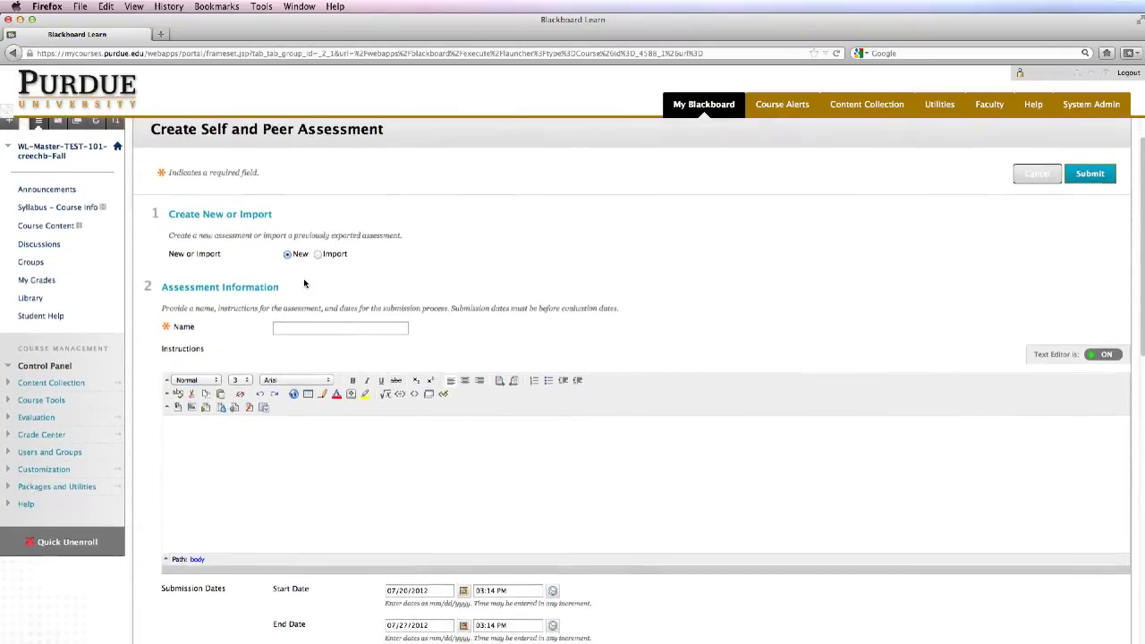
{"action": "scroll", "coordinate": [290, 268], "scroll_direction": "down", "scroll_amount": 2}
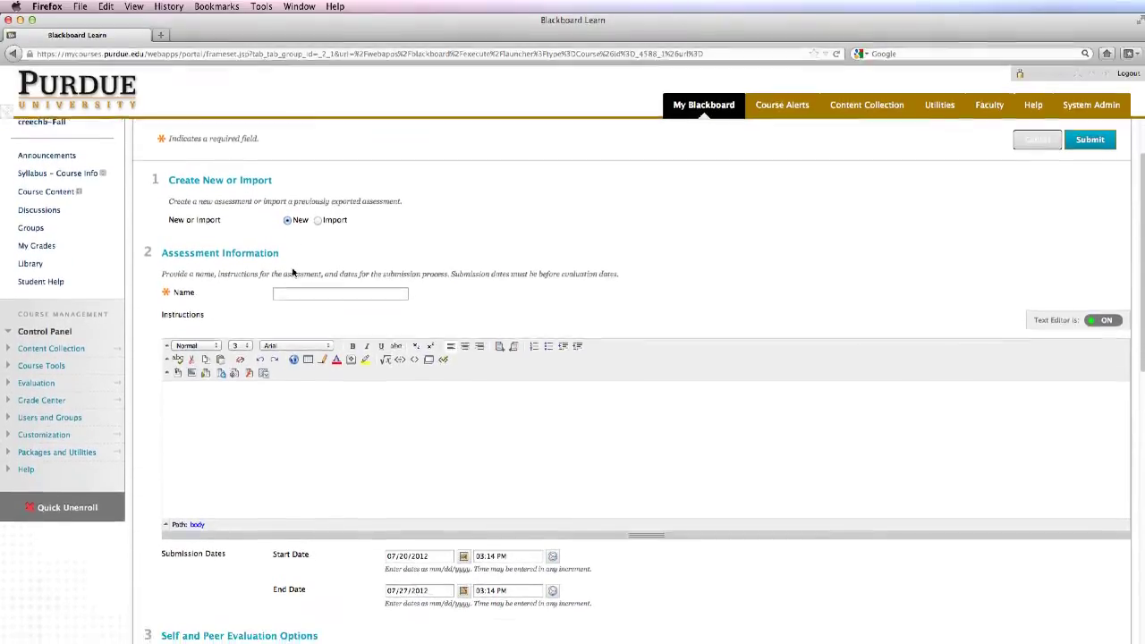
{"action": "left_click", "coordinate": [280, 284]}
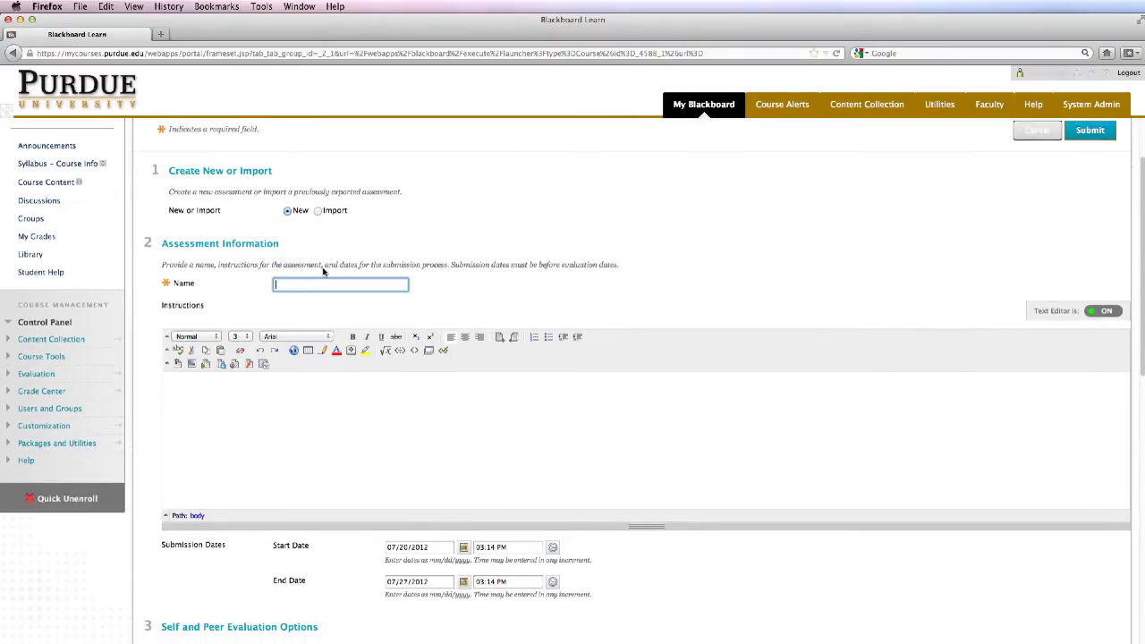
{"action": "type", "text": "Self and Pee"}
{"action": "type", "text": "r Assessme"}
{"action": "type", "text": "nt 1"}
{"action": "scroll", "coordinate": [472, 258], "scroll_direction": "down", "scroll_amount": 1}
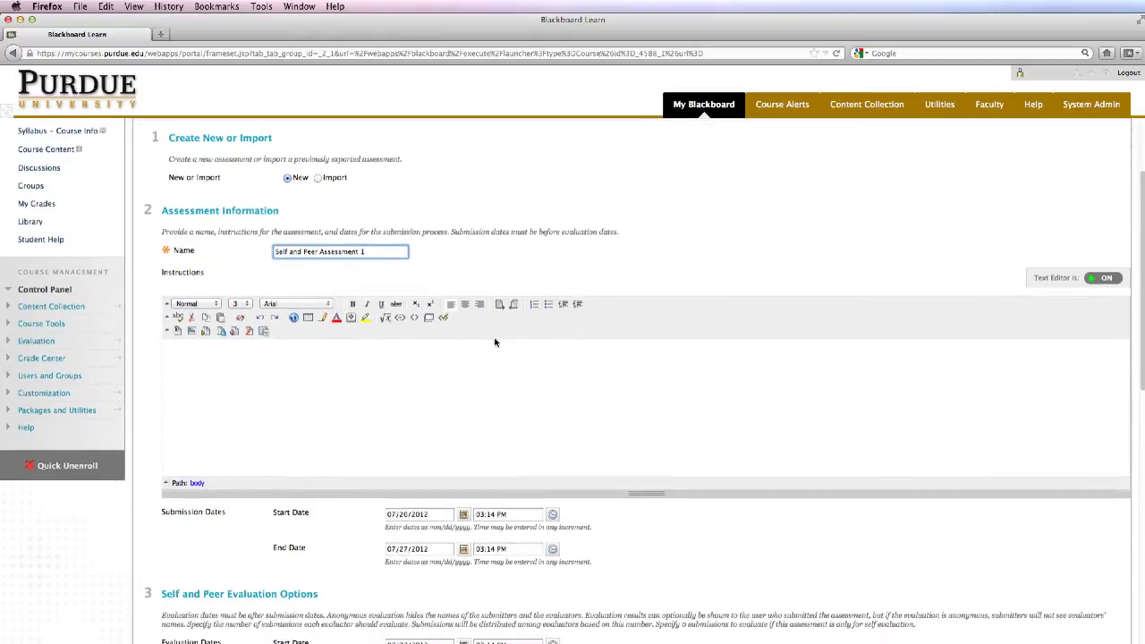
{"action": "scroll", "coordinate": [494, 339], "scroll_direction": "down", "scroll_amount": 1}
{"action": "scroll", "coordinate": [494, 339], "scroll_direction": "down", "scroll_amount": 1}
{"action": "scroll", "coordinate": [493, 343], "scroll_direction": "down", "scroll_amount": 2}
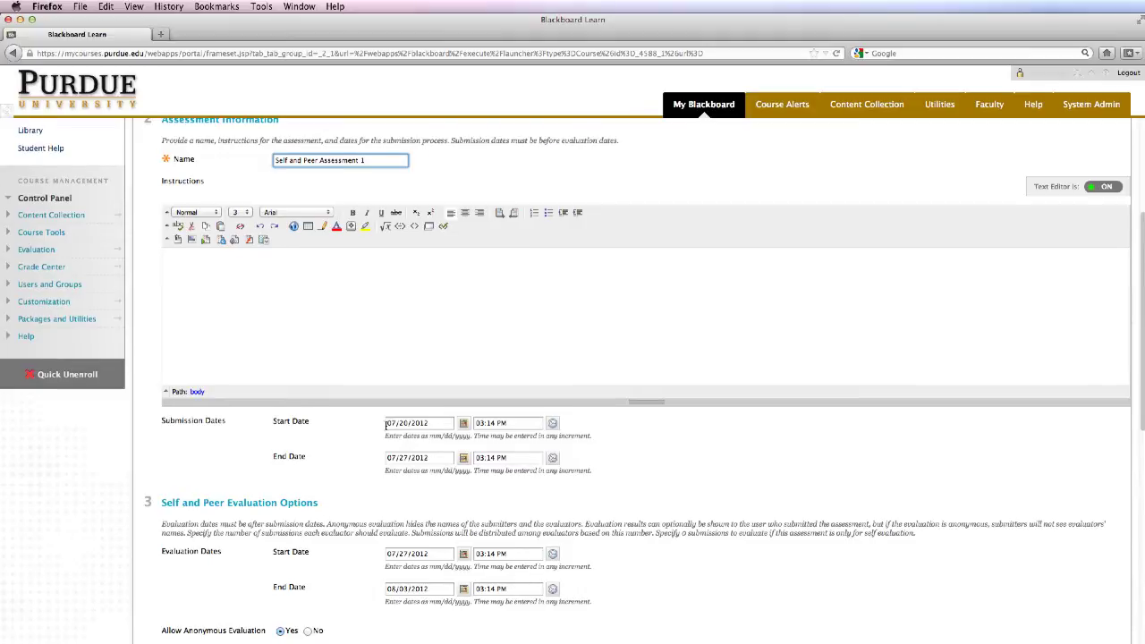
{"action": "scroll", "coordinate": [385, 425], "scroll_direction": "down", "scroll_amount": 2}
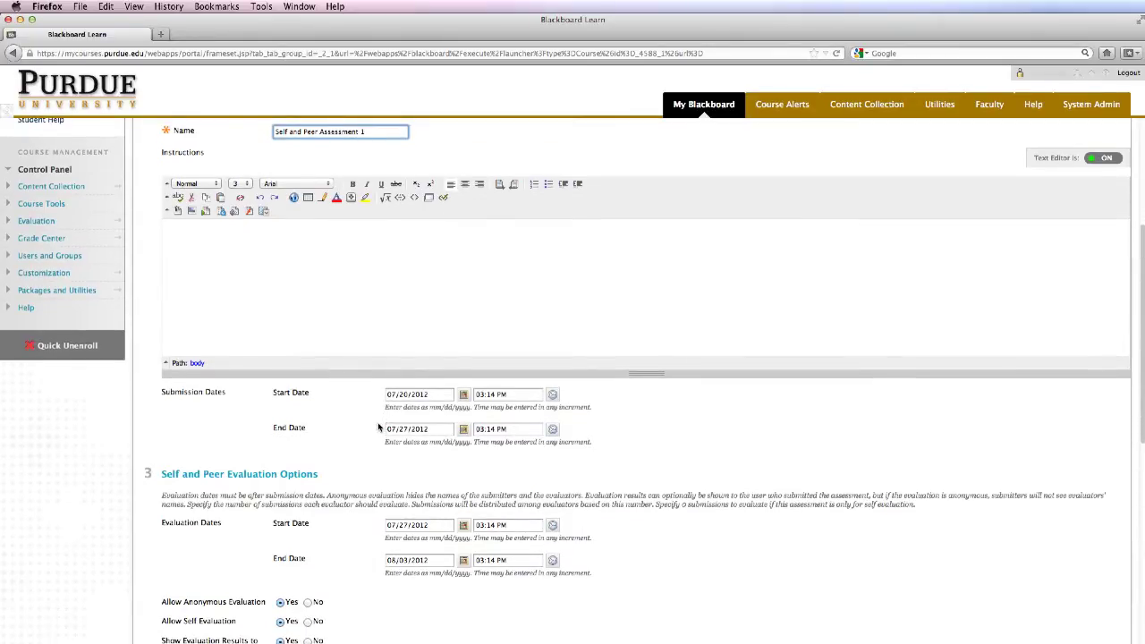
{"action": "scroll", "coordinate": [379, 427], "scroll_direction": "down", "scroll_amount": 3}
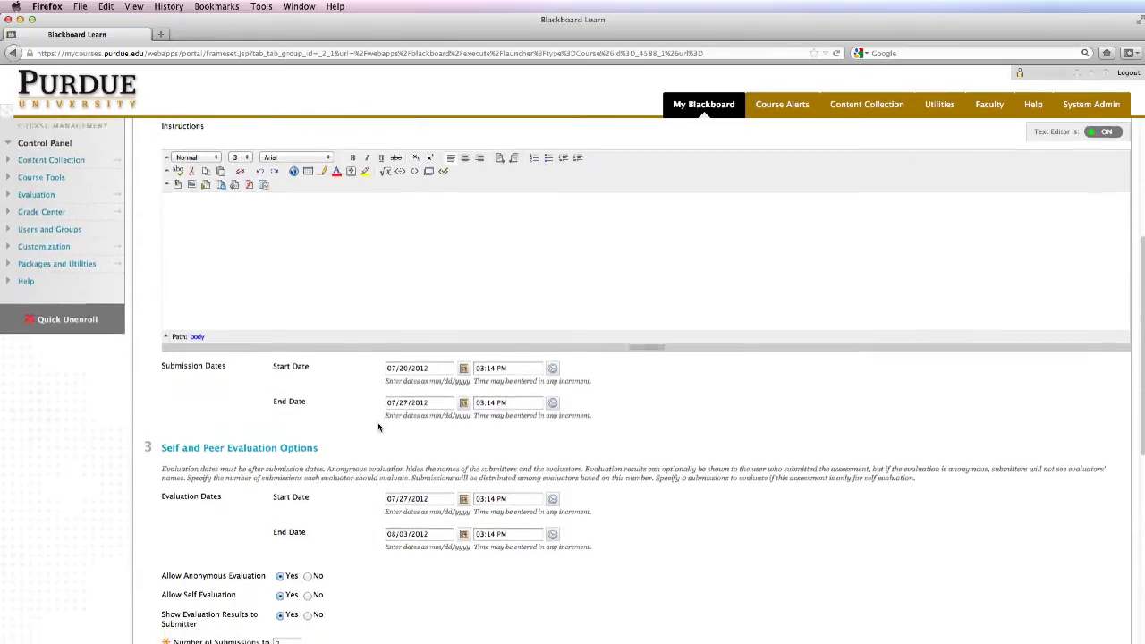
{"action": "scroll", "coordinate": [378, 428], "scroll_direction": "down", "scroll_amount": 2}
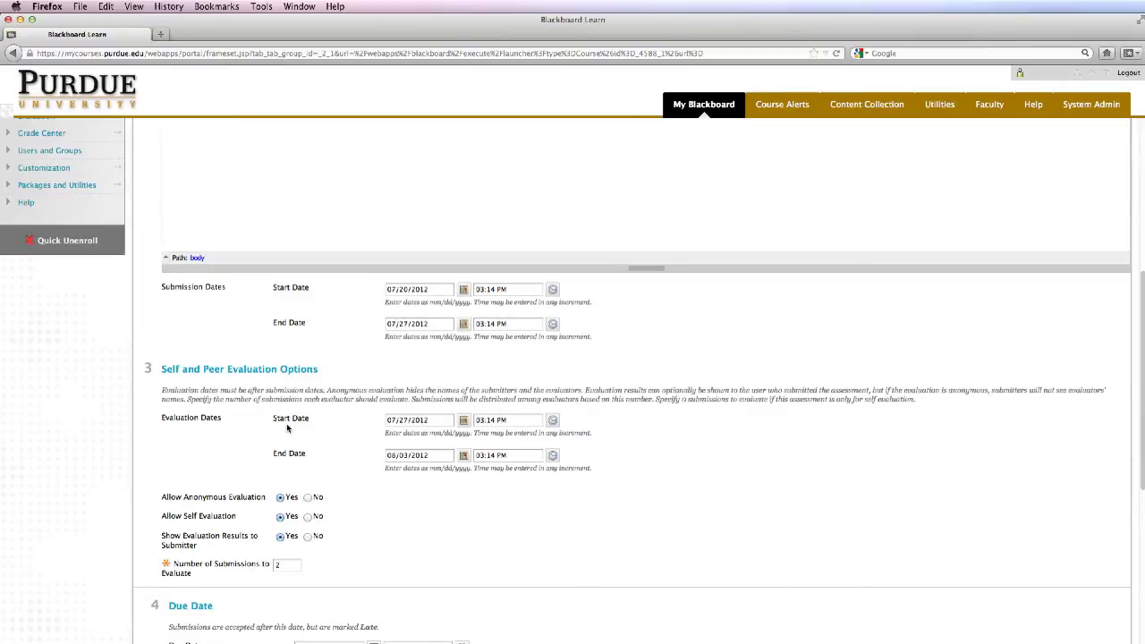
{"action": "scroll", "coordinate": [283, 428], "scroll_direction": "down", "scroll_amount": 2}
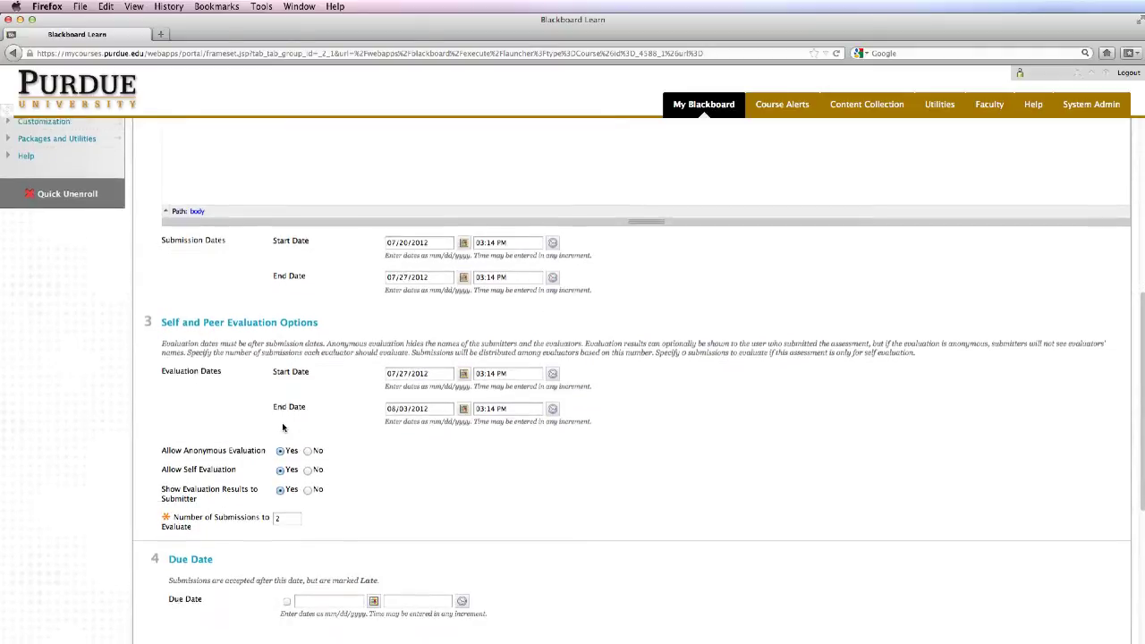
{"action": "scroll", "coordinate": [286, 426], "scroll_direction": "down", "scroll_amount": 1}
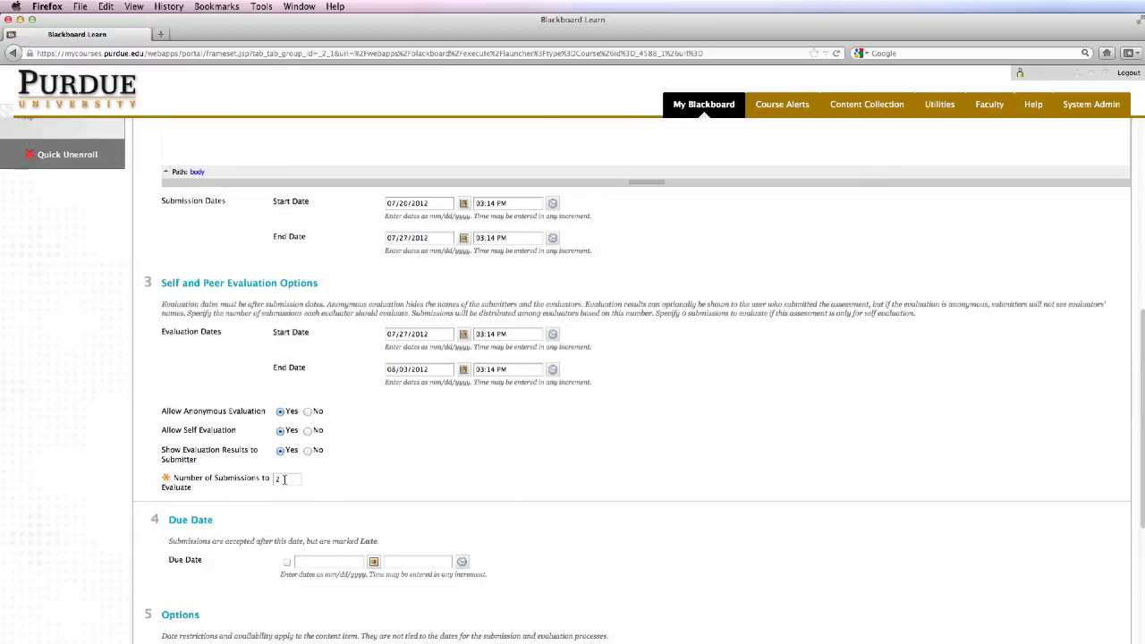
Change Number of Submissions to Evaluate from 2 to 3.
{"action": "left_click", "coordinate": [281, 479]}
{"action": "double_click", "coordinate": [275, 479]}
{"action": "type", "text": "3"}
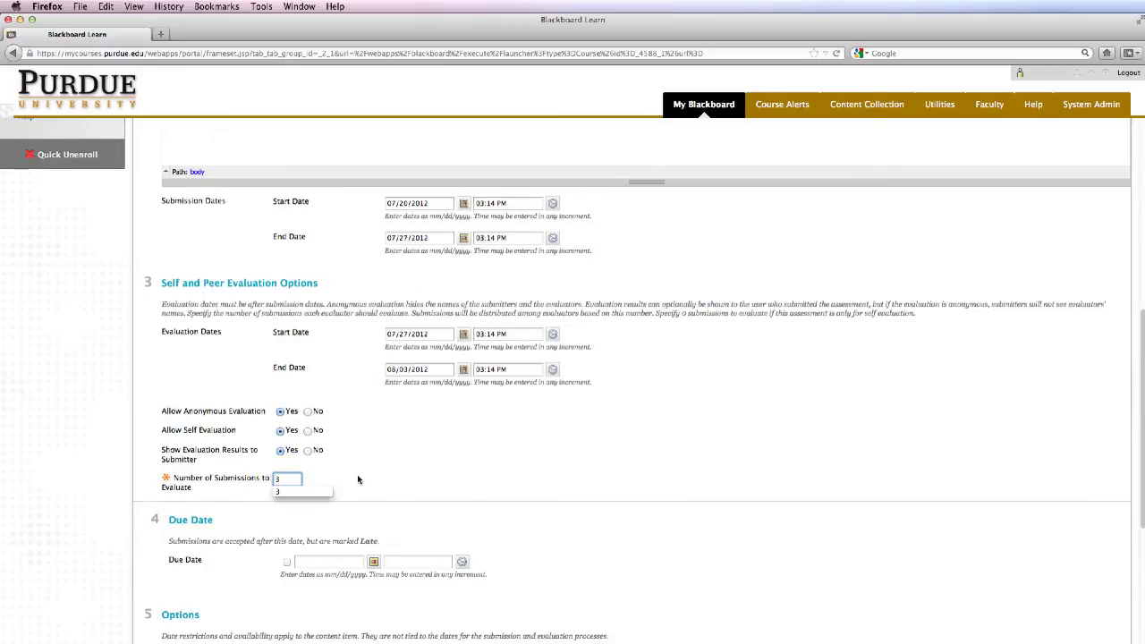
{"action": "left_click", "coordinate": [286, 492]}
Submit the new assessment, opening its empty Assessment Canvas.
{"action": "scroll", "coordinate": [352, 492], "scroll_direction": "down", "scroll_amount": 1}
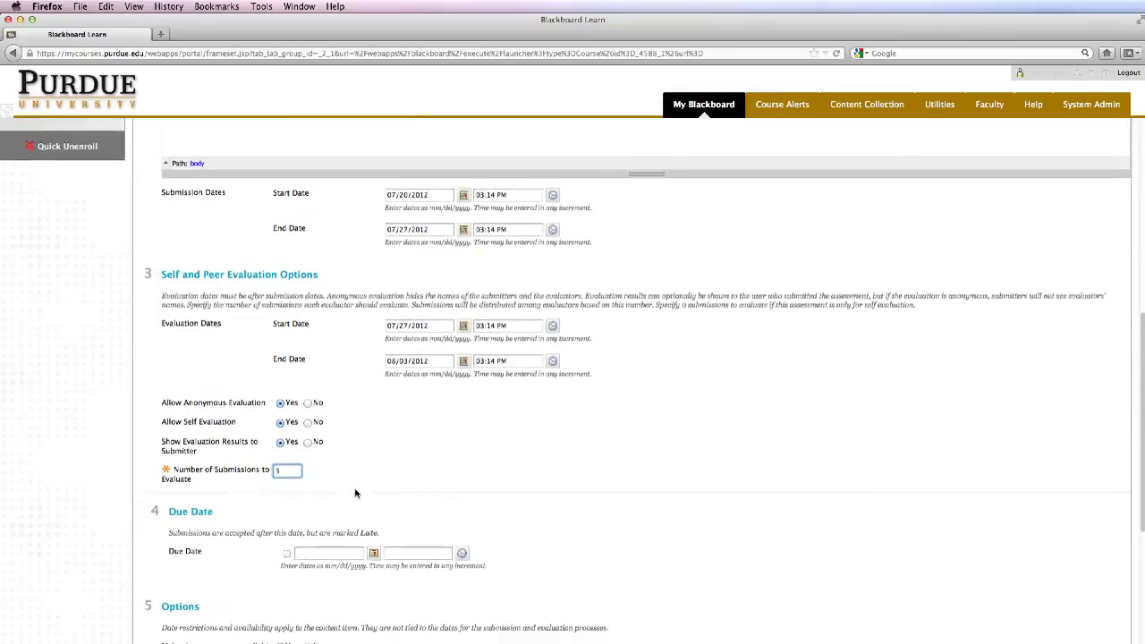
{"action": "scroll", "coordinate": [355, 493], "scroll_direction": "down", "scroll_amount": 1}
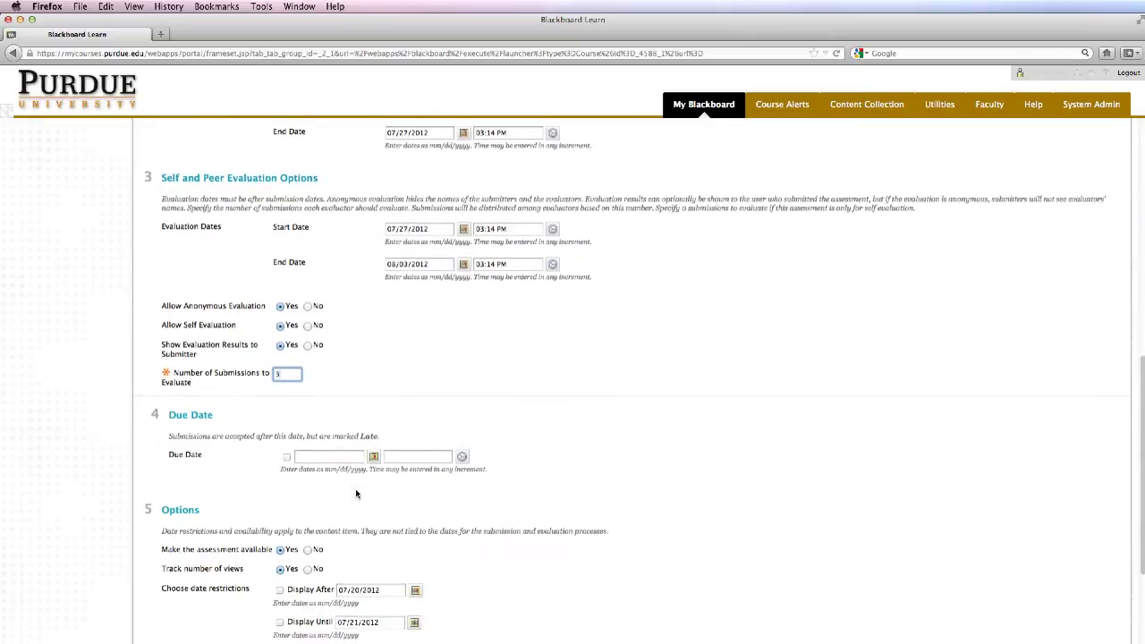
{"action": "scroll", "coordinate": [356, 492], "scroll_direction": "down", "scroll_amount": 1}
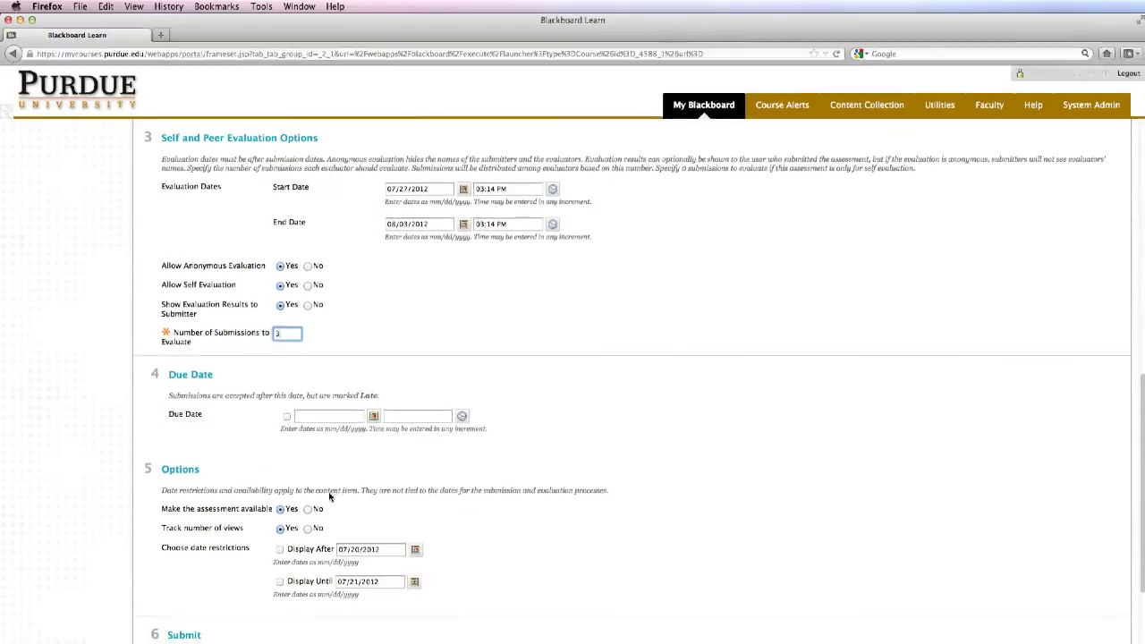
{"action": "scroll", "coordinate": [331, 498], "scroll_direction": "down", "scroll_amount": 1}
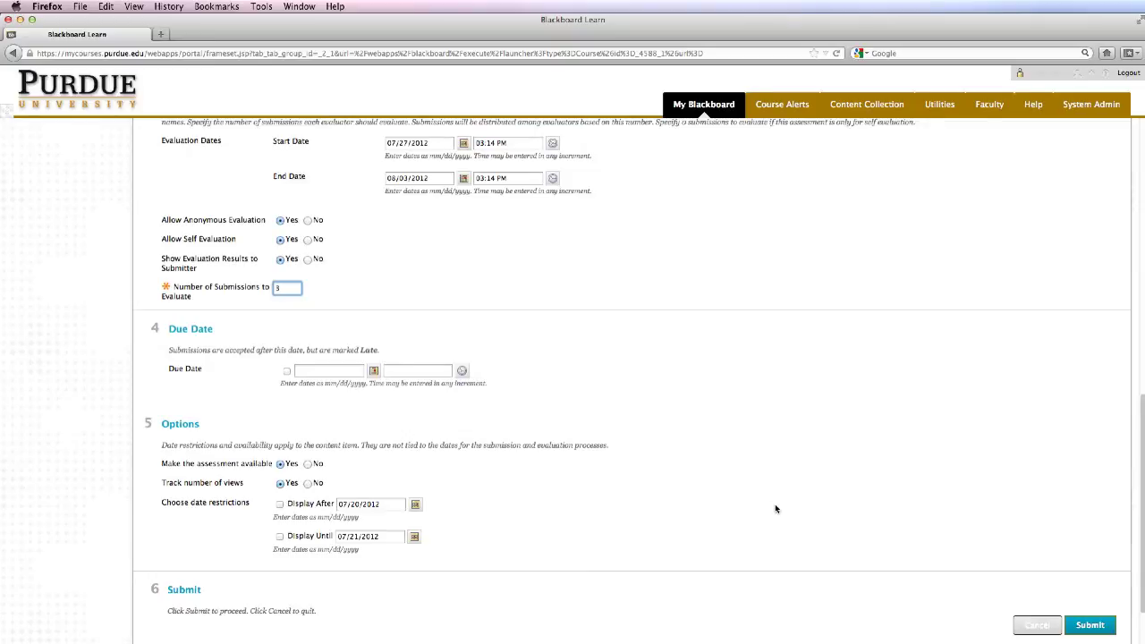
{"action": "left_click", "coordinate": [1091, 625]}
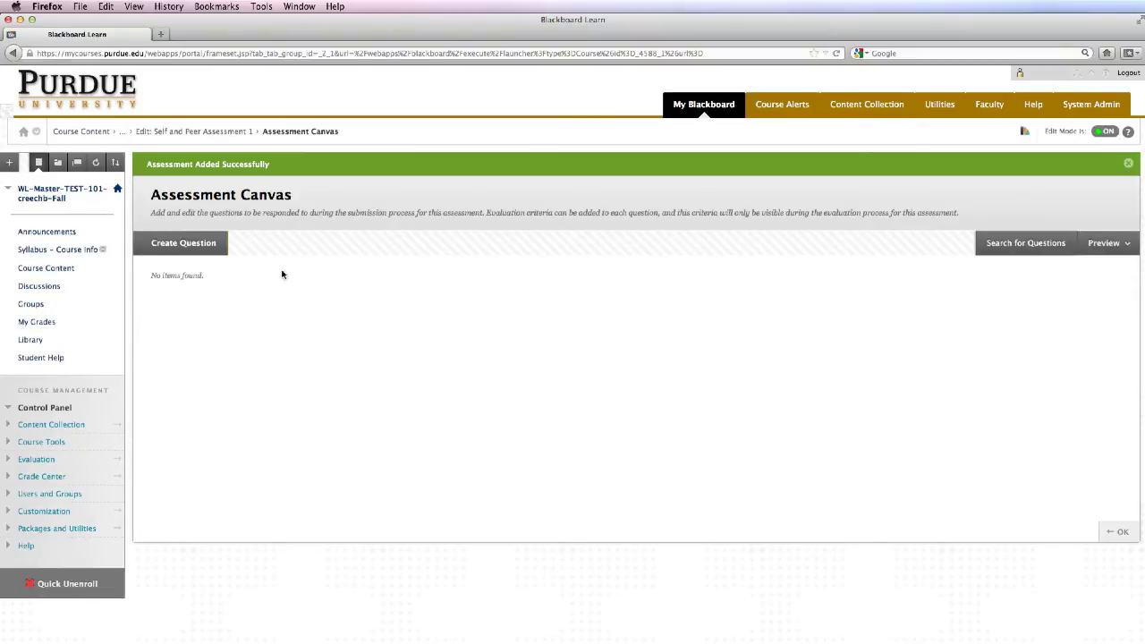
Open the Add Question form from the Assessment Canvas.
{"action": "left_click", "coordinate": [195, 252]}
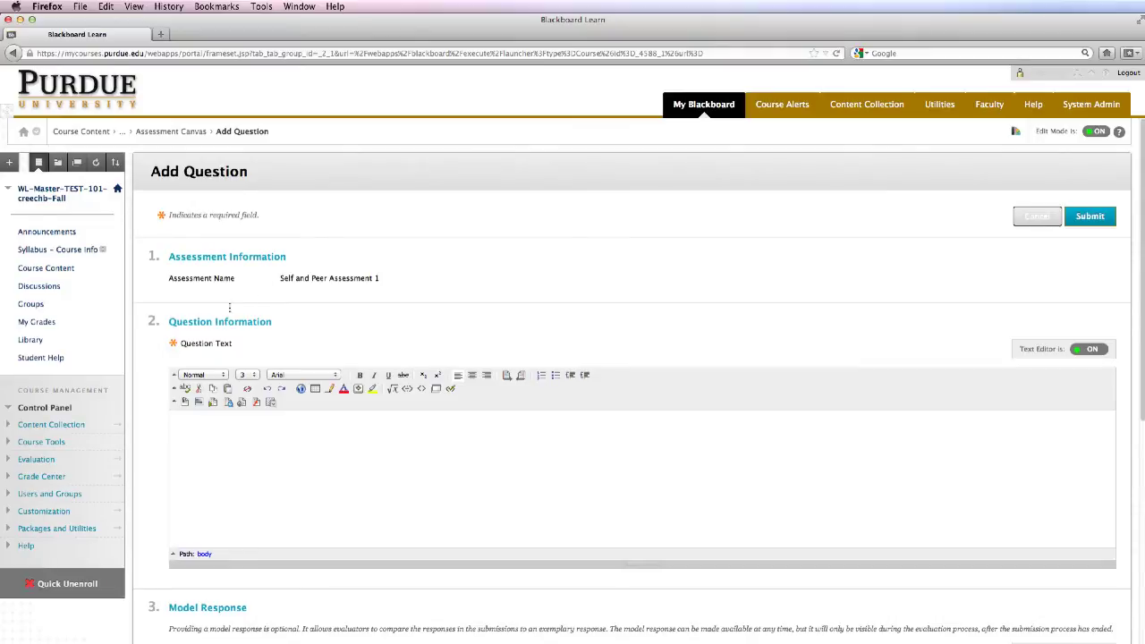
Enter 'What type of habitat do penguins live in?' as the question text.
{"action": "left_click", "coordinate": [237, 442]}
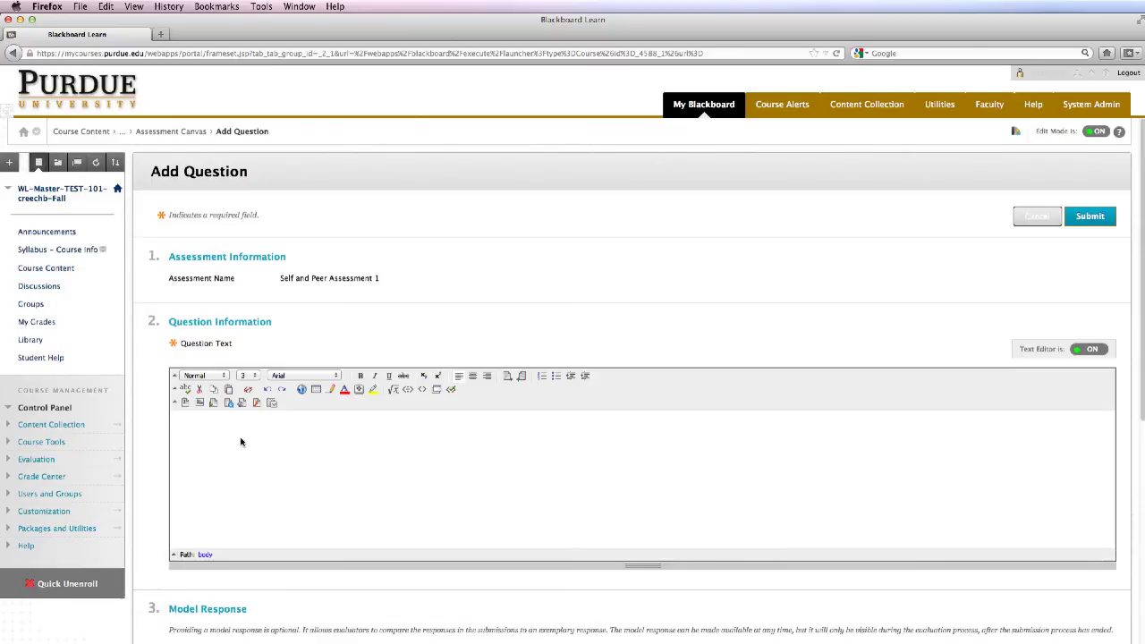
{"action": "type", "text": "What type of habitat do penguins live in?"}
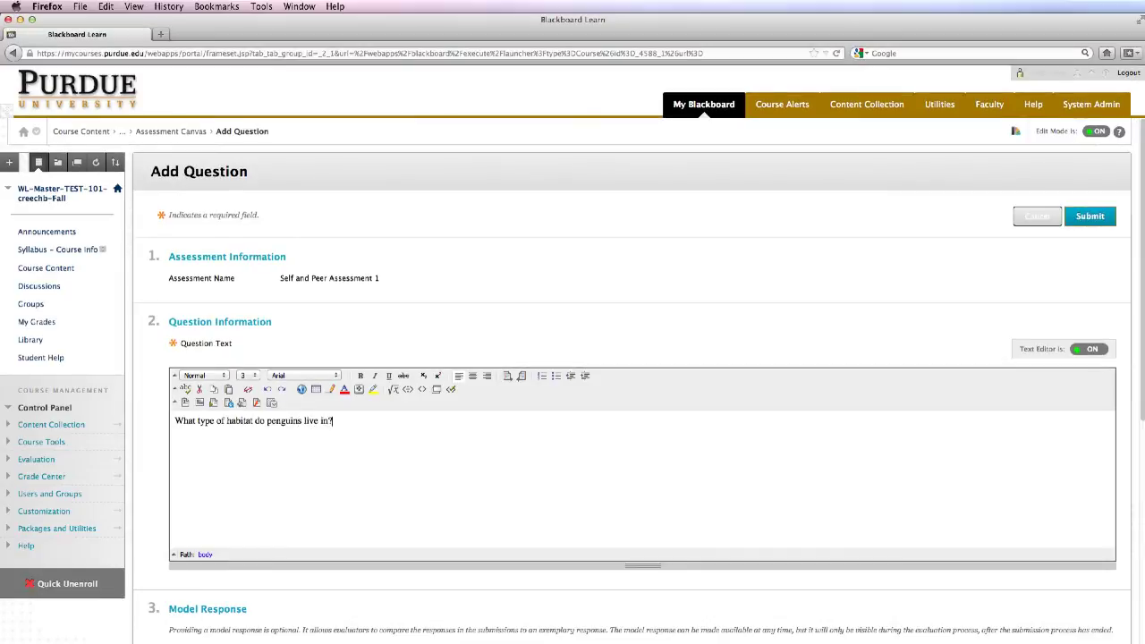
Submit the penguin habitat question, leaving the model response empty.
{"action": "scroll", "coordinate": [356, 415], "scroll_direction": "down", "scroll_amount": 3}
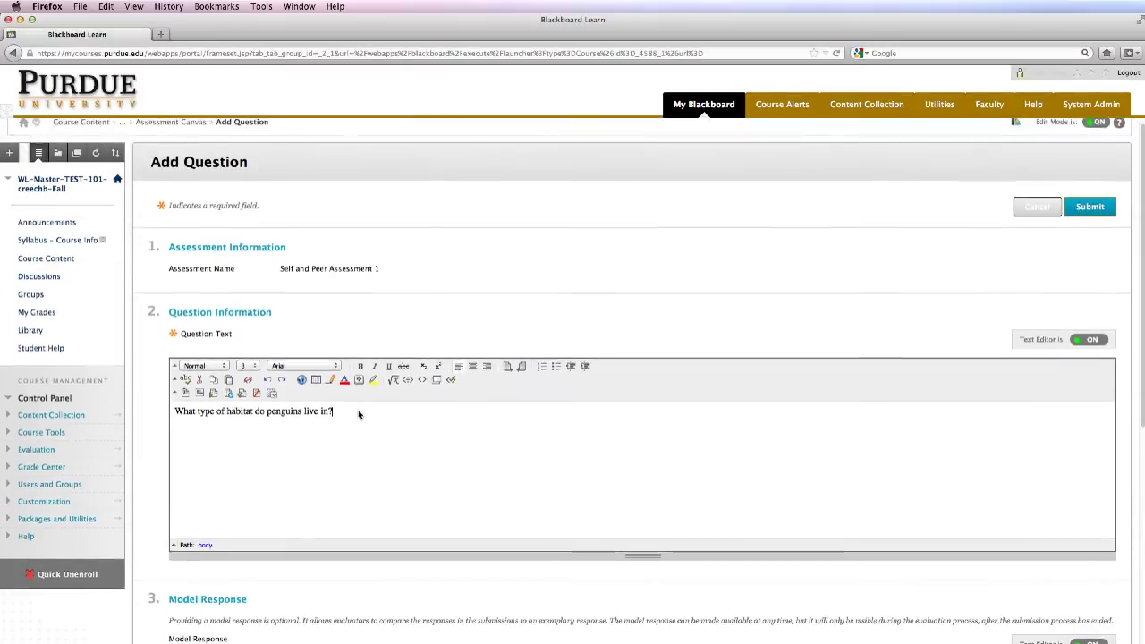
{"action": "scroll", "coordinate": [362, 418], "scroll_direction": "down", "scroll_amount": 2}
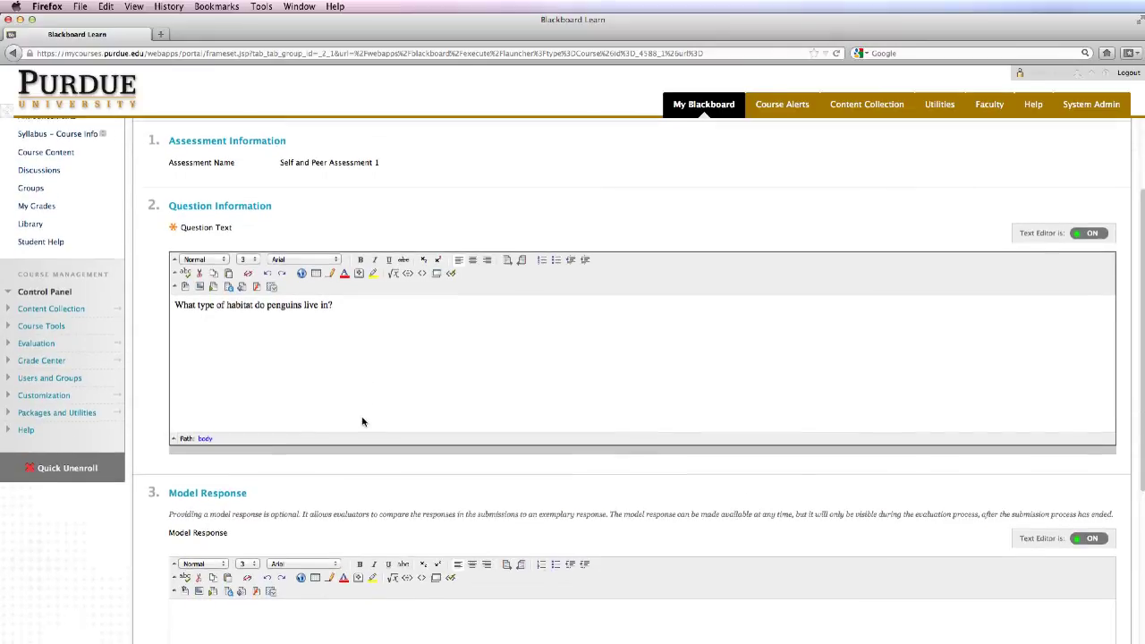
{"action": "scroll", "coordinate": [364, 420], "scroll_direction": "down", "scroll_amount": 2}
{"action": "scroll", "coordinate": [365, 423], "scroll_direction": "down", "scroll_amount": 1}
{"action": "scroll", "coordinate": [365, 423], "scroll_direction": "down", "scroll_amount": 1}
{"action": "scroll", "coordinate": [365, 423], "scroll_direction": "down", "scroll_amount": 1}
{"action": "scroll", "coordinate": [366, 423], "scroll_direction": "down", "scroll_amount": 1}
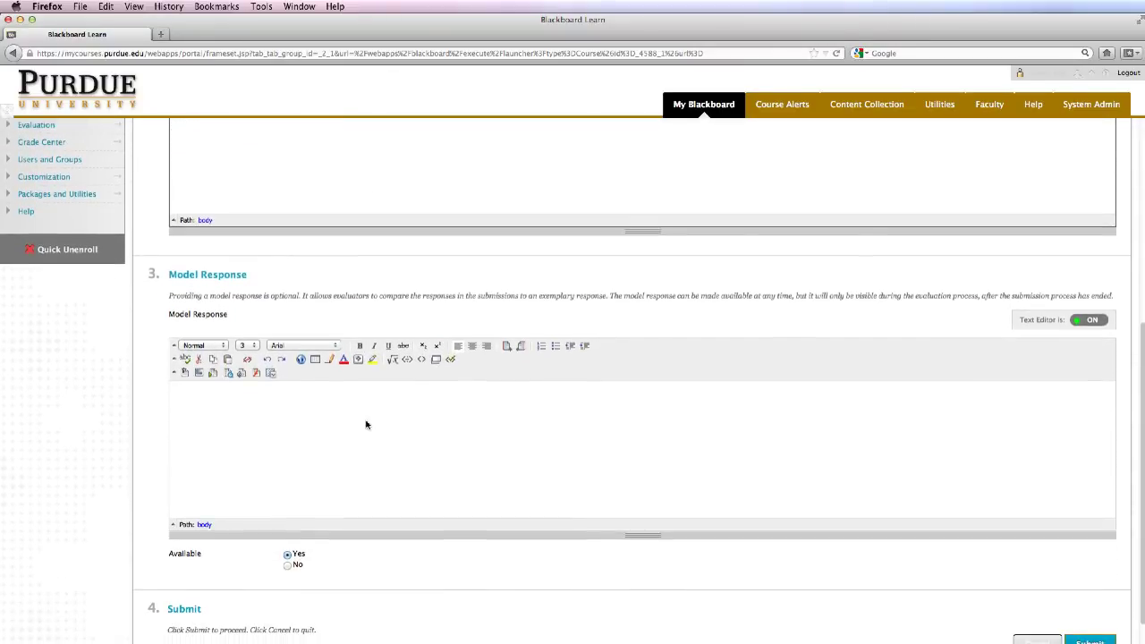
{"action": "scroll", "coordinate": [366, 424], "scroll_direction": "down", "scroll_amount": 1}
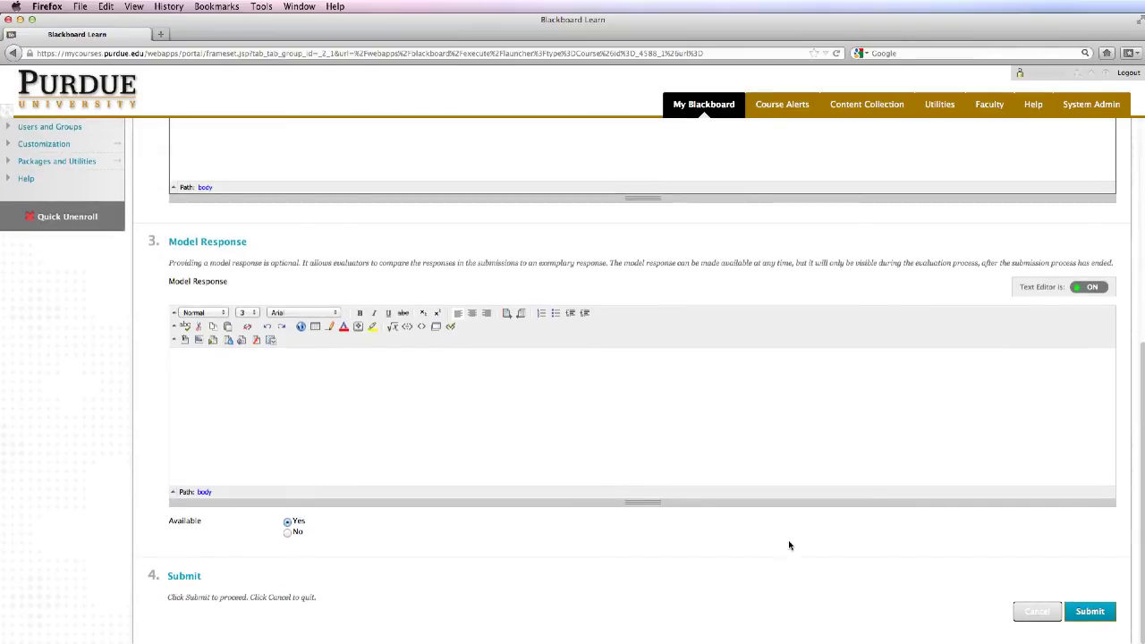
{"action": "left_click", "coordinate": [1089, 611]}
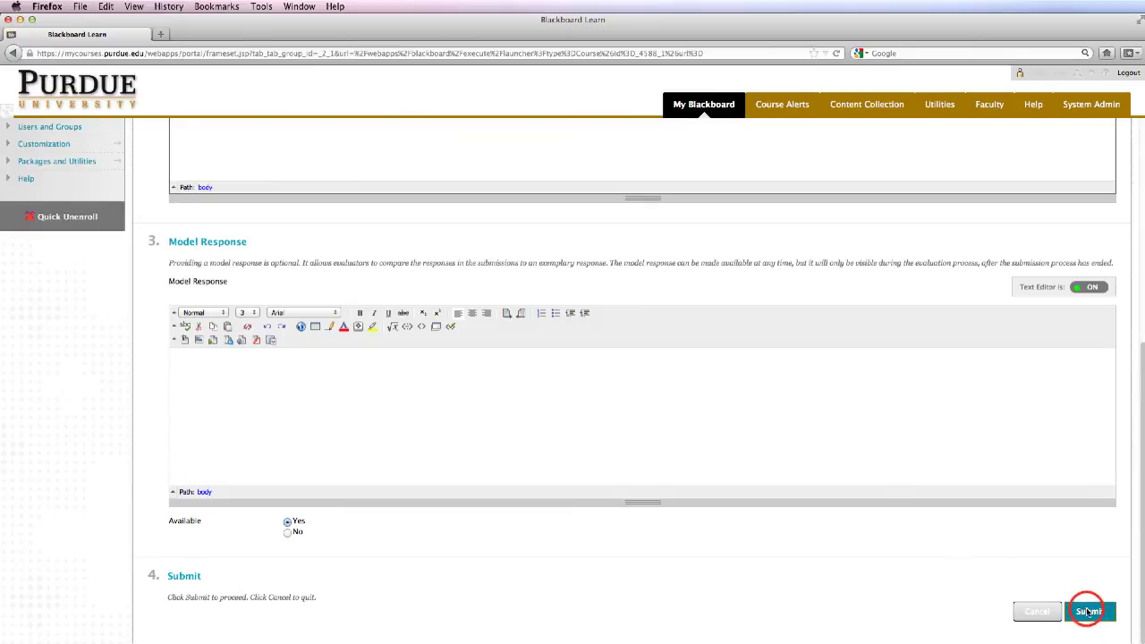